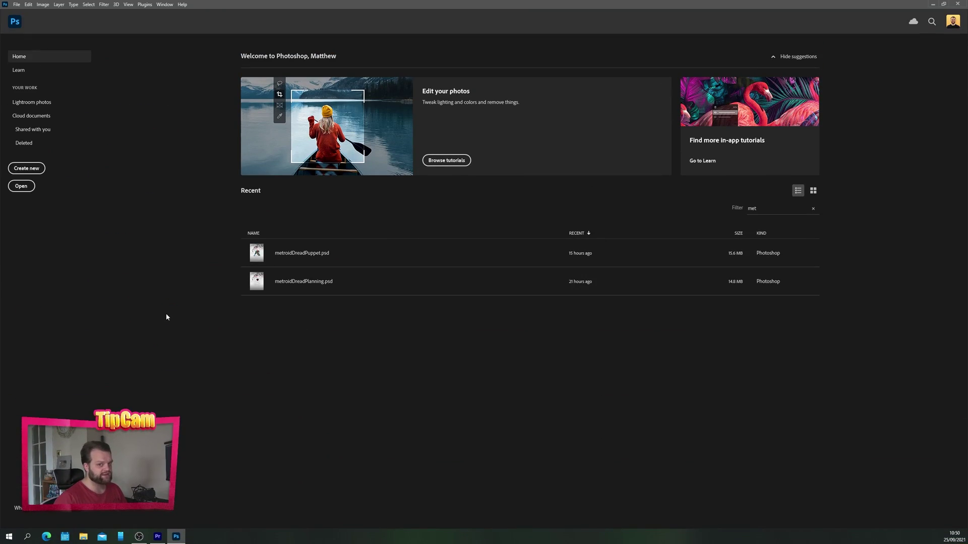
Step: Create a new blank 512 × 512 px document from the recent preset
click(29, 173)
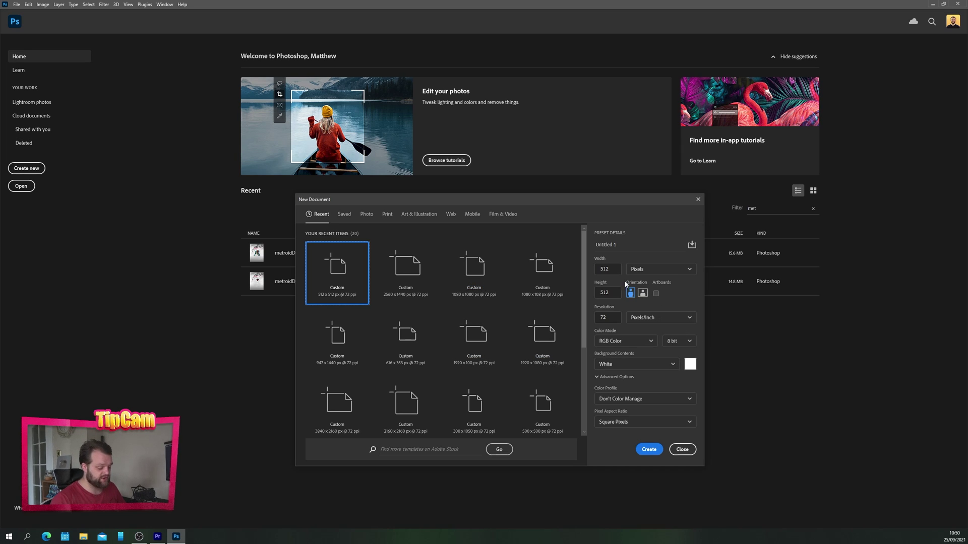
click(649, 450)
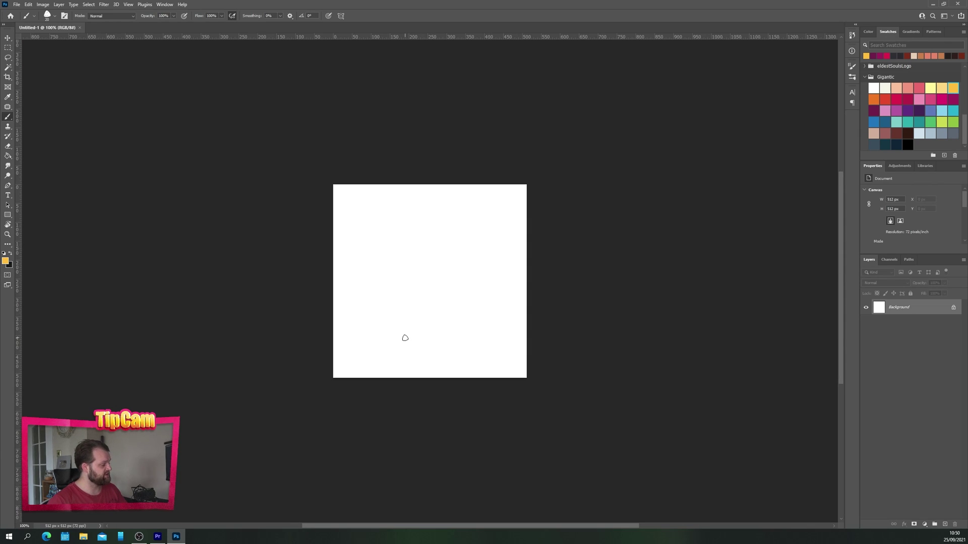
Step: Turn on View > Pattern Preview, accept the smart-object warning, and add an empty Layer 1
click(128, 4)
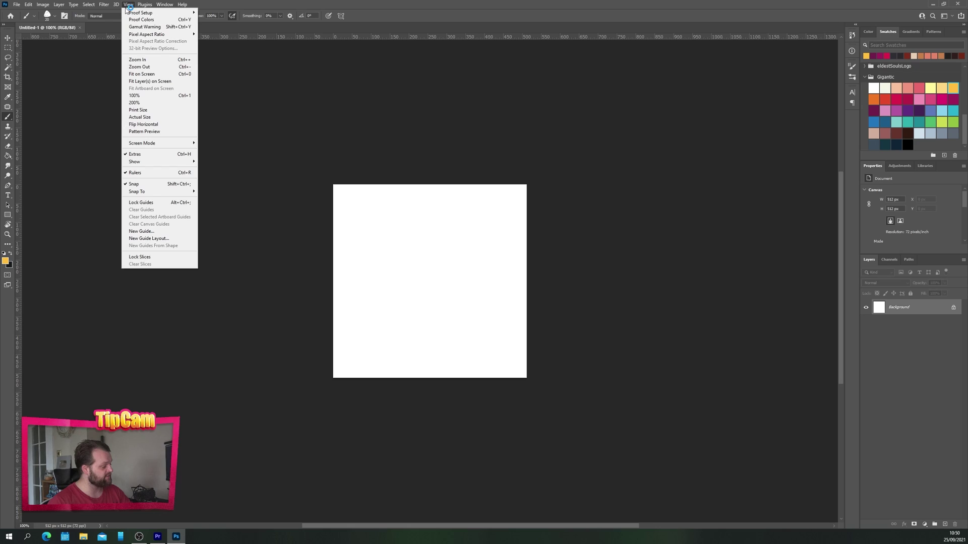
click(131, 132)
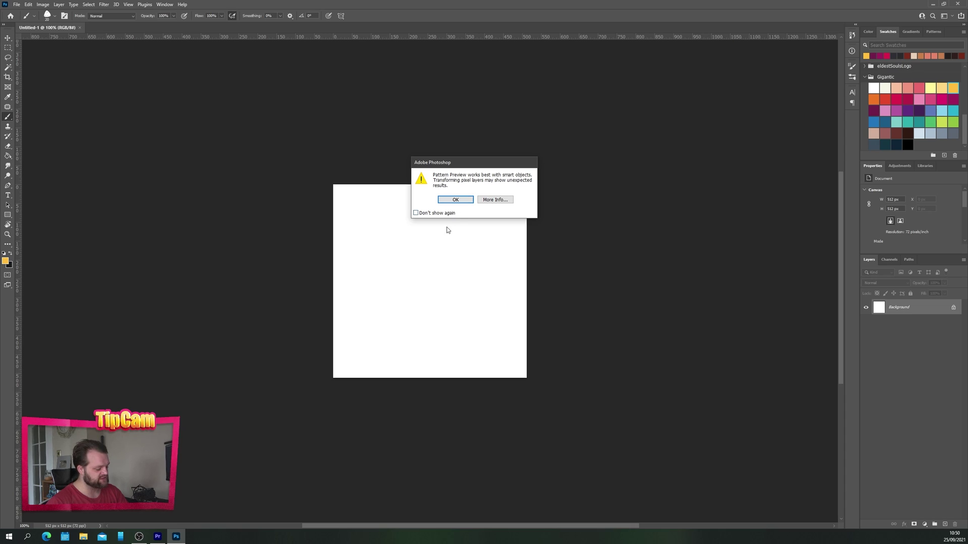
click(455, 200)
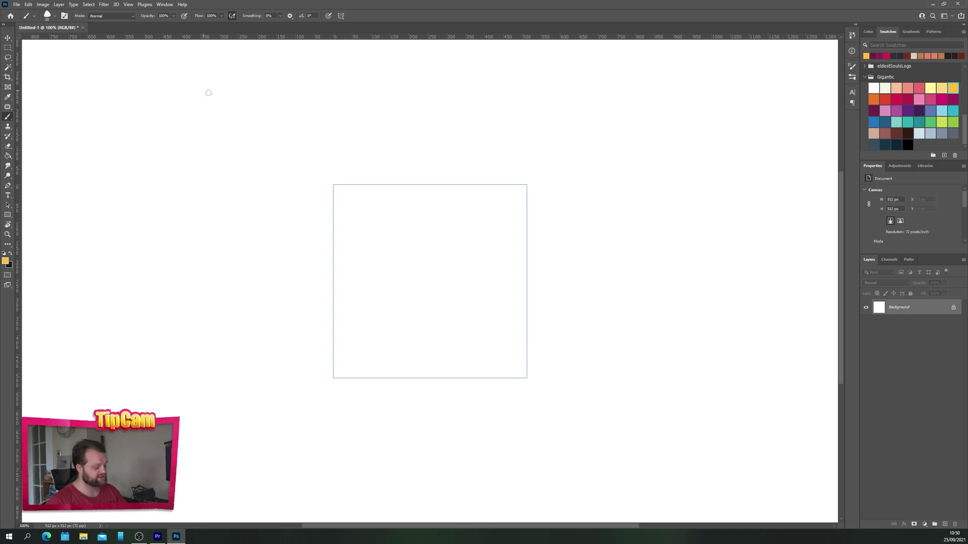
click(945, 524)
Step: Draw a crimson-filled rectangle and stretch its corners to cover the full 512 × 512 px tile
click(7, 214)
click(84, 16)
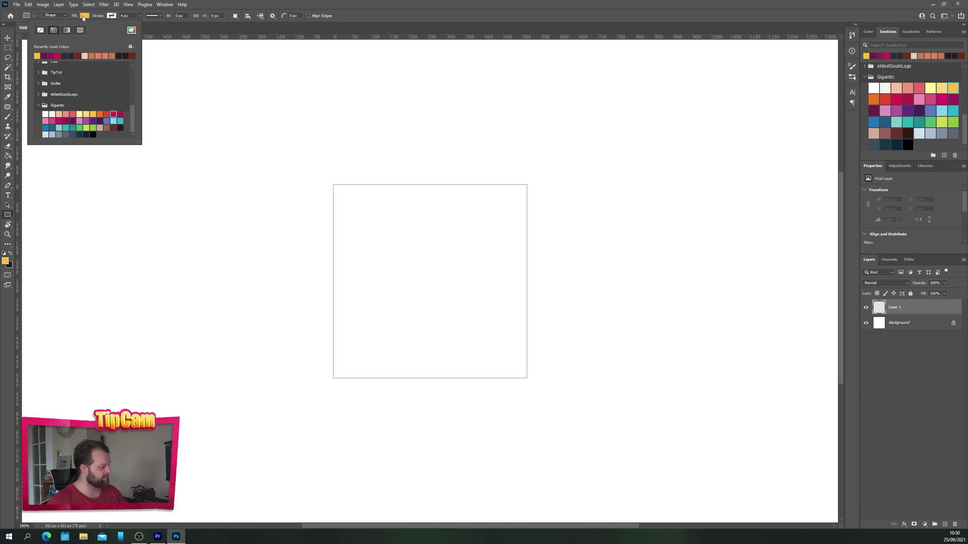
click(113, 114)
drag(355, 199, 502, 353)
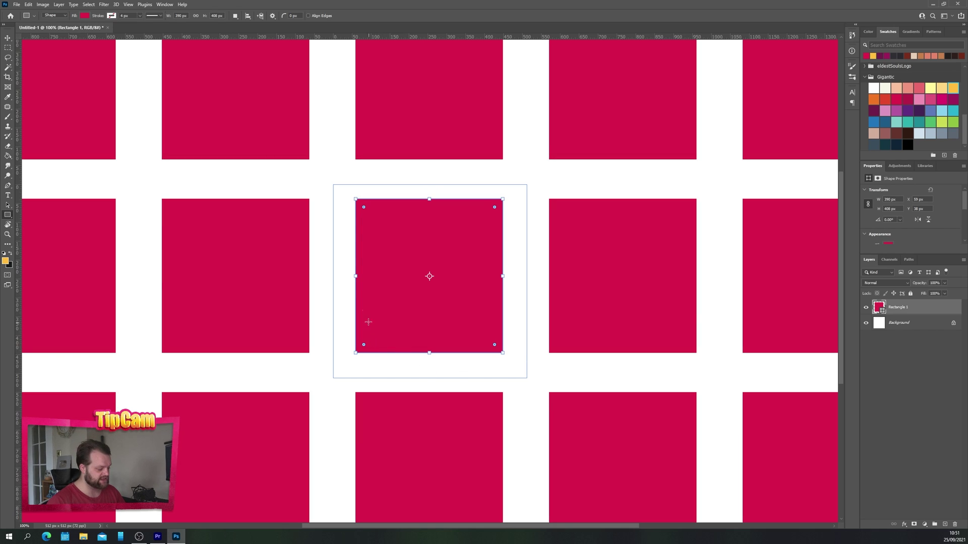
drag(351, 198, 333, 184)
drag(502, 357, 526, 378)
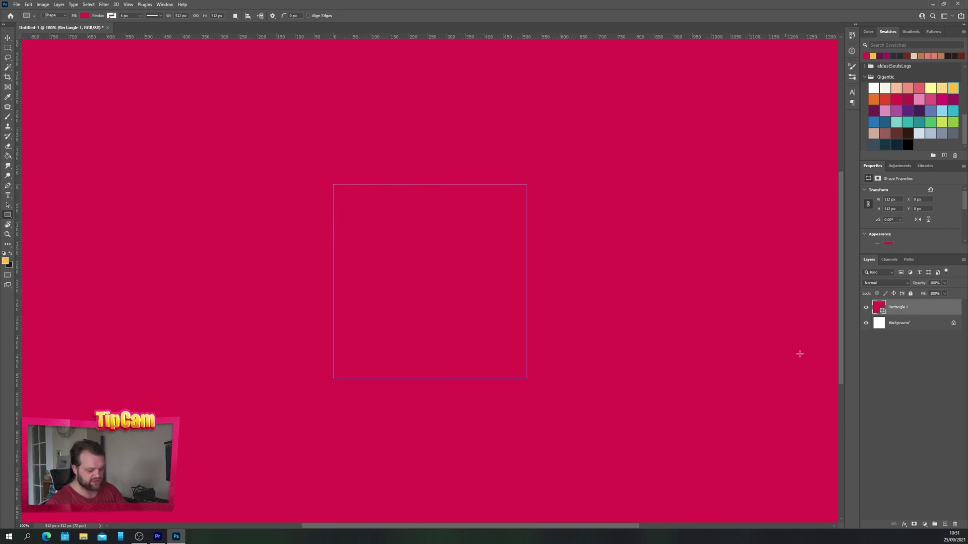
Step: Add a new layer above the rectangle and ready the Brush with yellow colour
click(945, 525)
click(952, 90)
key(b)
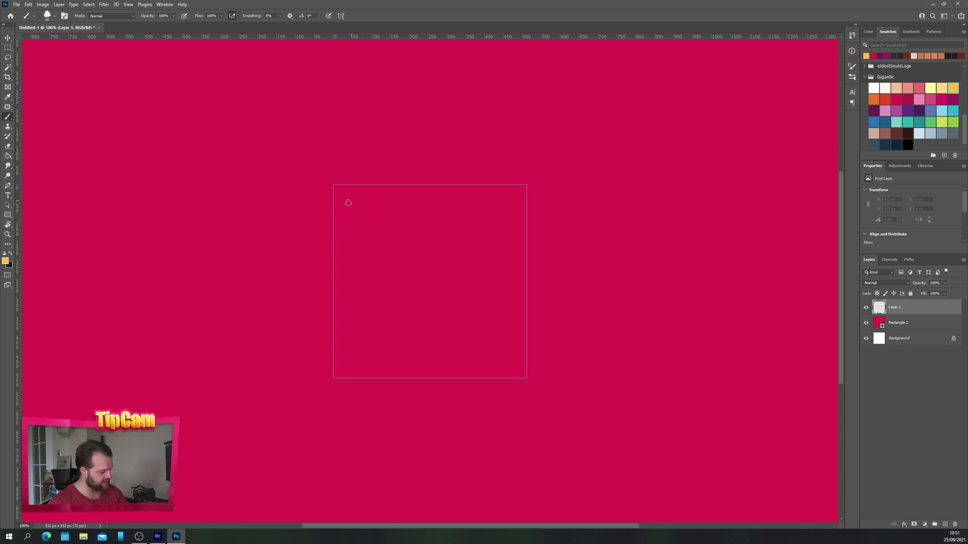
Step: Paint yellow outlines of a circle, triangle, half-circles and a square in the tile
mouse_move(389, 217)
mouse_down()
mouse_move(366, 214)
mouse_move(360, 232)
mouse_move(373, 243)
mouse_move(389, 239)
mouse_move(393, 222)
mouse_move(373, 205)
mouse_move(357, 217)
mouse_move(360, 238)
mouse_move(374, 244)
mouse_move(387, 209)
mouse_up()
key(ctrl+z)
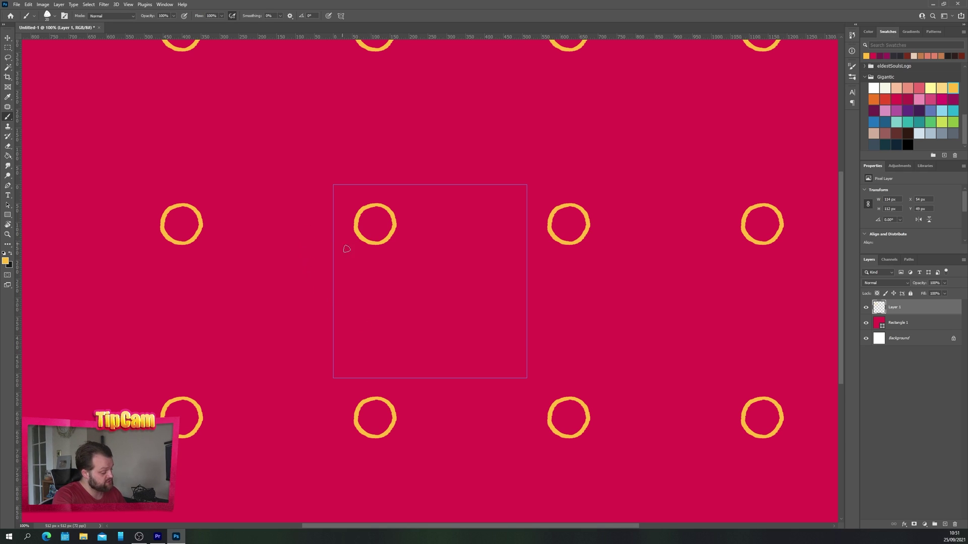
mouse_move(324, 251)
mouse_down()
mouse_move(347, 268)
mouse_move(320, 266)
mouse_move(317, 283)
mouse_move(330, 277)
mouse_move(317, 283)
mouse_up()
mouse_move(496, 382)
mouse_down()
mouse_move(484, 367)
mouse_move(452, 377)
mouse_move(456, 391)
mouse_move(498, 379)
mouse_up()
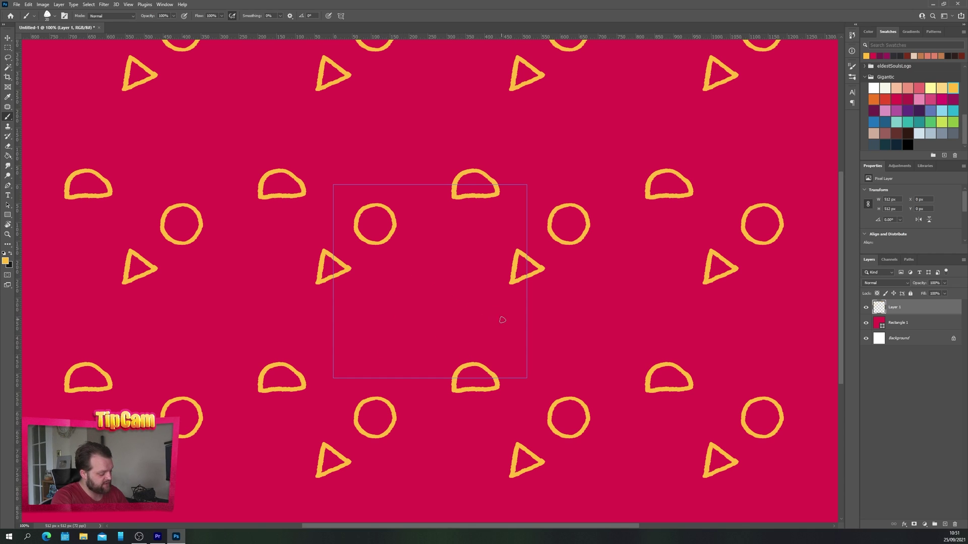
mouse_move(508, 329)
mouse_down()
mouse_move(504, 307)
mouse_move(477, 312)
mouse_move(508, 332)
mouse_move(484, 334)
mouse_move(477, 313)
mouse_move(496, 333)
mouse_up()
mouse_move(427, 298)
mouse_down()
mouse_move(409, 281)
mouse_move(398, 285)
mouse_move(393, 293)
mouse_move(421, 296)
mouse_move(393, 294)
mouse_move(380, 318)
mouse_move(369, 313)
mouse_move(372, 324)
mouse_move(396, 325)
mouse_move(384, 345)
mouse_move(359, 337)
mouse_up()
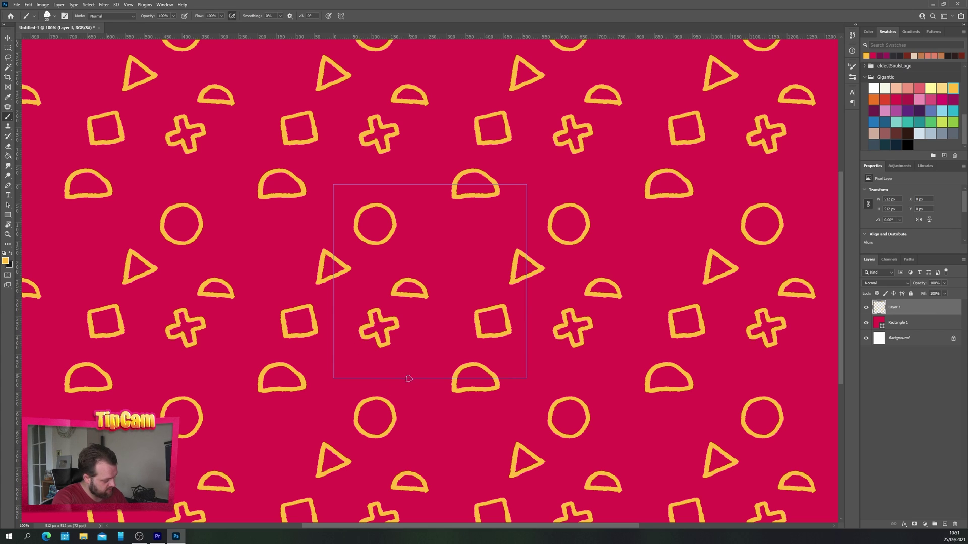
Step: Paint a yellow wavy stroke, long diagonal bar, dot, S squiggles and a hooked shape
mouse_move(409, 379)
mouse_down()
mouse_move(385, 383)
mouse_move(367, 377)
mouse_move(423, 378)
mouse_move(404, 359)
mouse_move(365, 372)
mouse_up()
mouse_move(530, 198)
mouse_down()
mouse_move(483, 234)
mouse_move(533, 197)
mouse_move(480, 238)
mouse_up()
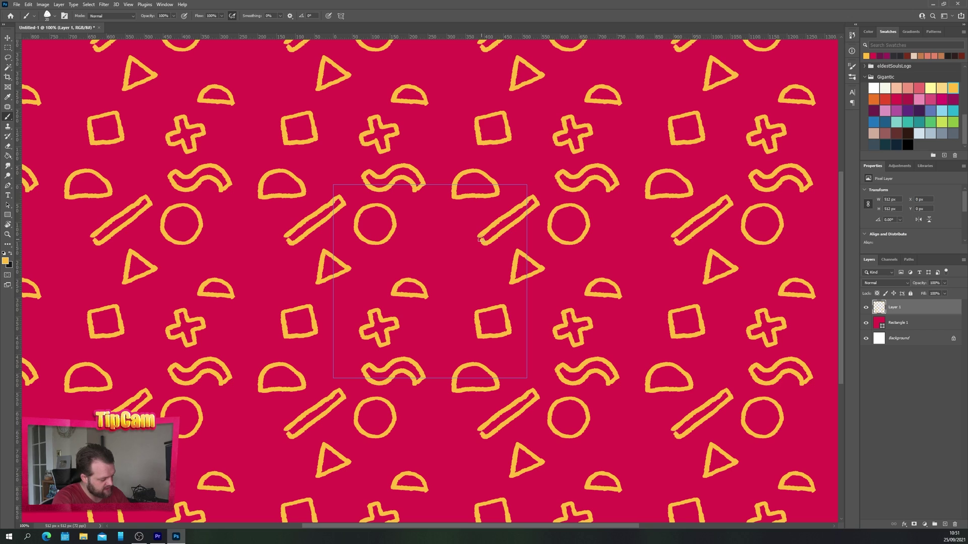
click(467, 271)
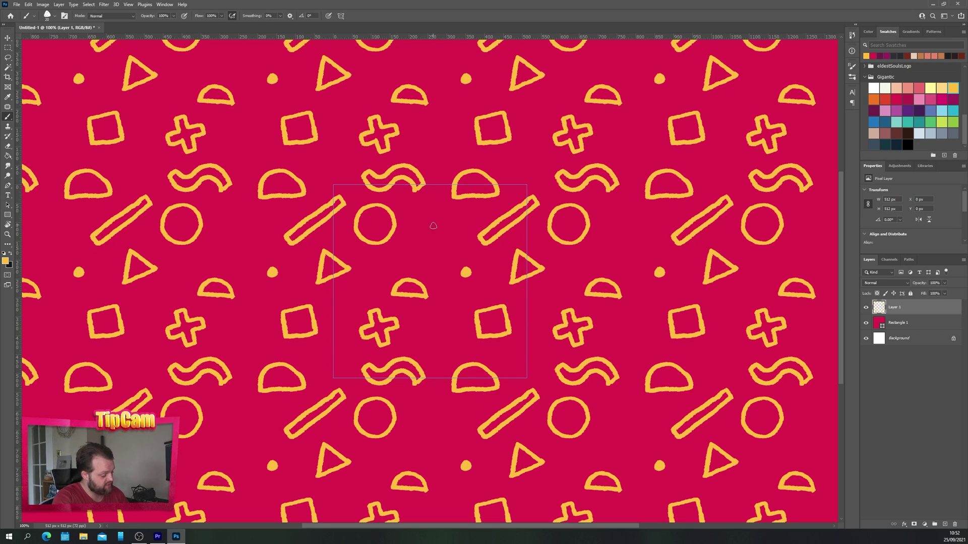
drag(448, 225, 427, 237)
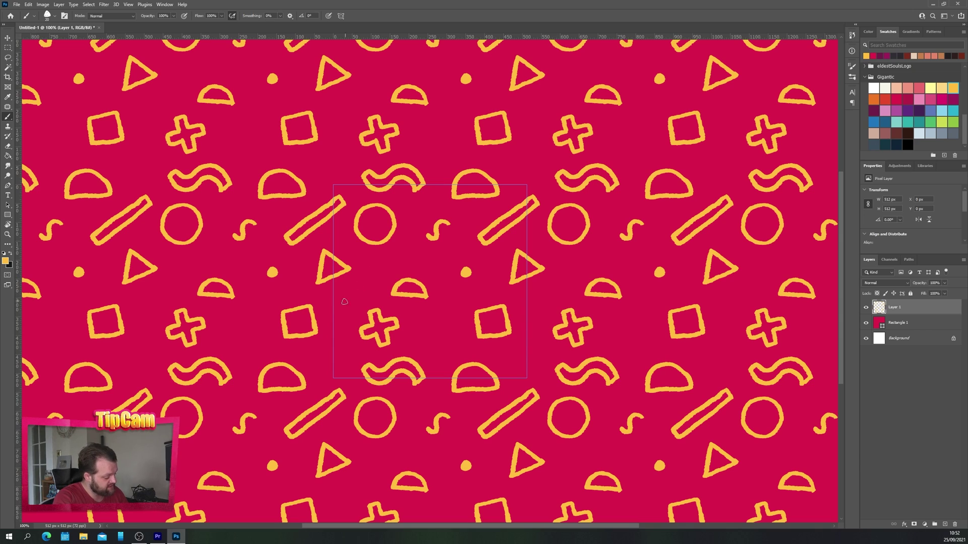
mouse_move(343, 307)
mouse_down()
mouse_move(329, 313)
mouse_move(330, 338)
mouse_move(332, 314)
mouse_move(338, 330)
mouse_move(330, 341)
mouse_up()
key(ctrl+z)
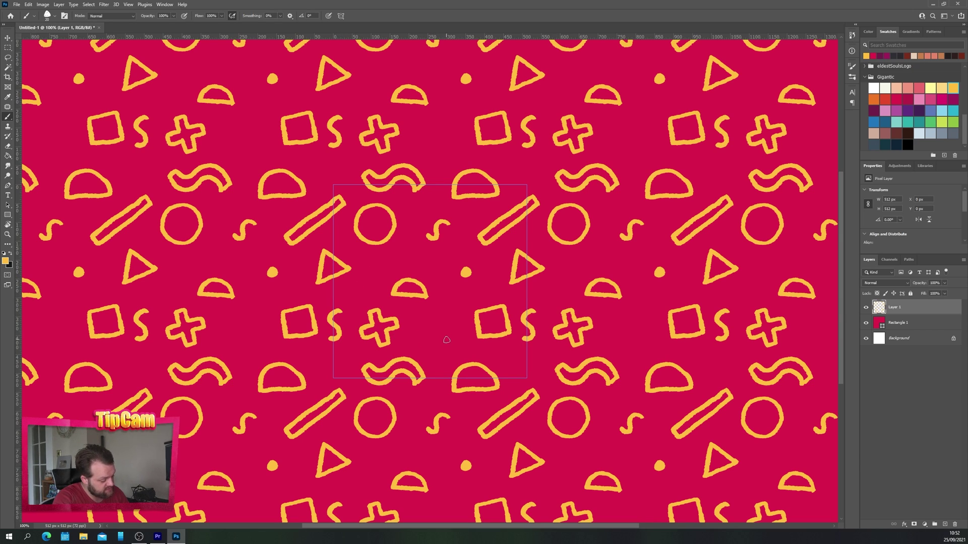
mouse_move(450, 338)
mouse_down()
mouse_move(441, 319)
mouse_move(423, 341)
mouse_move(446, 355)
mouse_move(454, 339)
mouse_up()
Step: Fill remaining gaps with a small dot, short dashes, vertical ticks and a plus sign
click(515, 366)
drag(410, 250, 412, 255)
drag(532, 294, 521, 298)
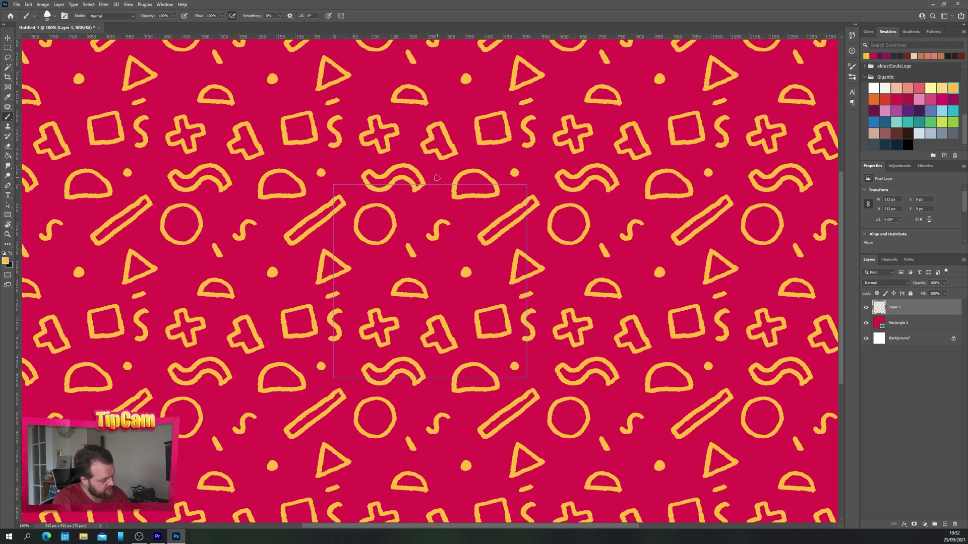
drag(437, 178, 436, 187)
drag(373, 270, 373, 280)
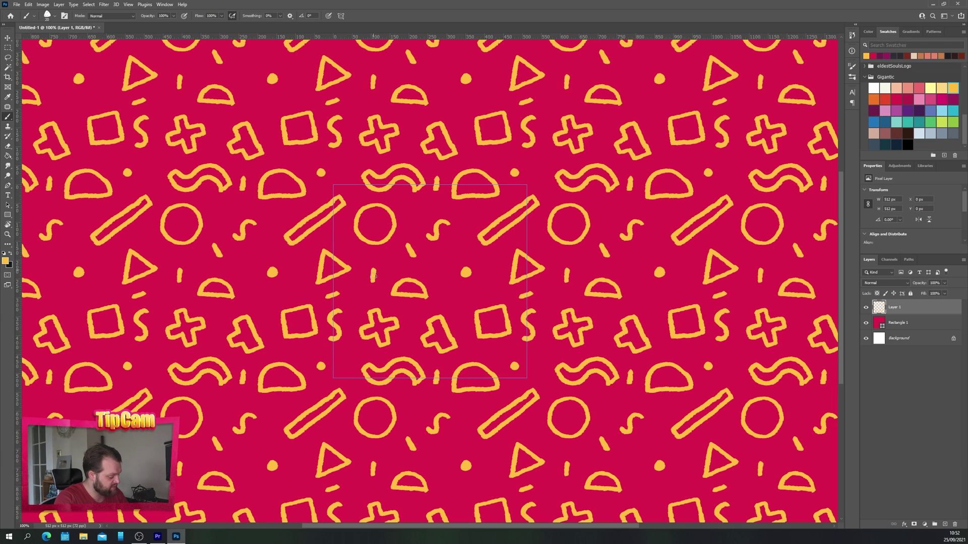
mouse_move(465, 294)
mouse_down()
mouse_move(455, 294)
mouse_move(460, 303)
mouse_up()
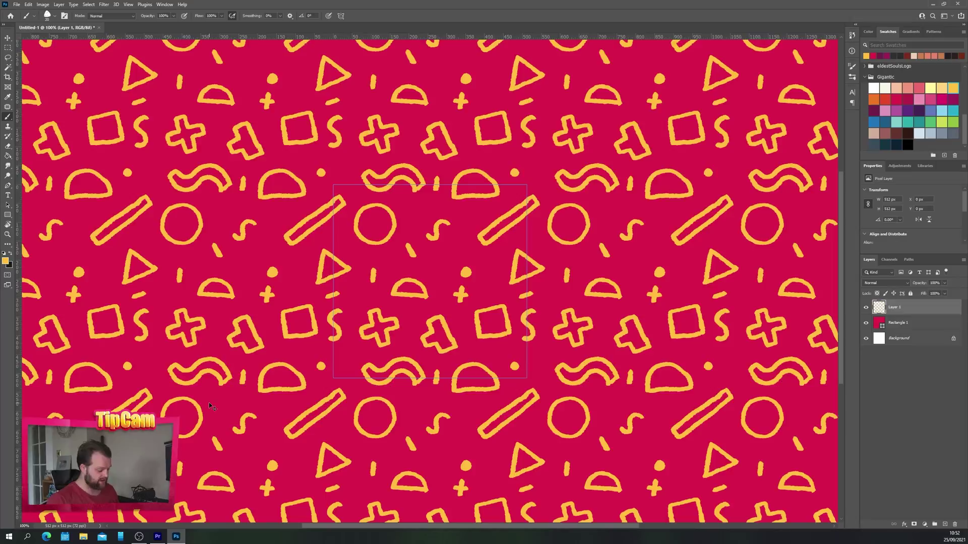
Step: Remove the diagonal stick from the tile using a lasso selection and Delete
key(ctrl+minus)
key(ctrl+minus)
key(ctrl+minus)
key(ctrl+minus)
key(ctrl+minus)
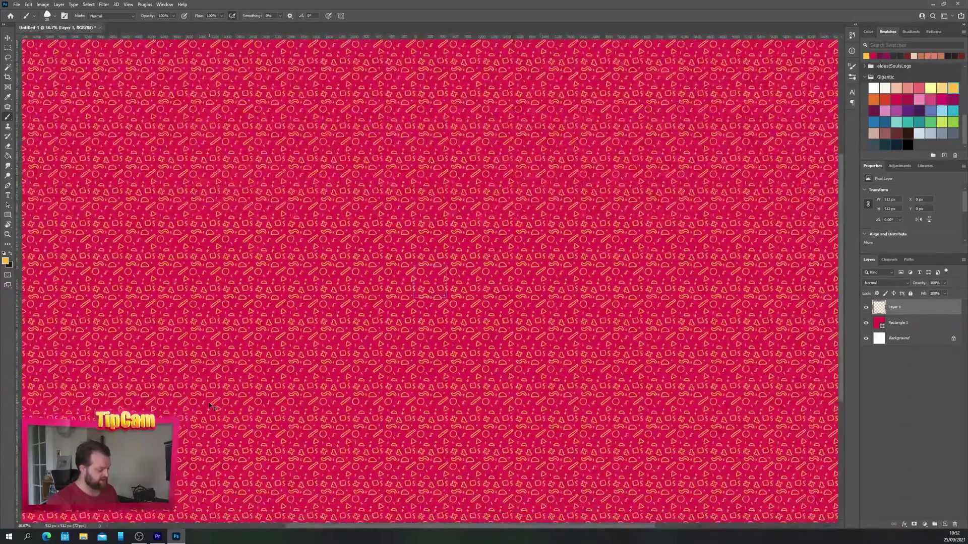
key(ctrl+plus)
key(ctrl+plus)
key(ctrl+plus)
key(ctrl+plus)
key(ctrl+plus)
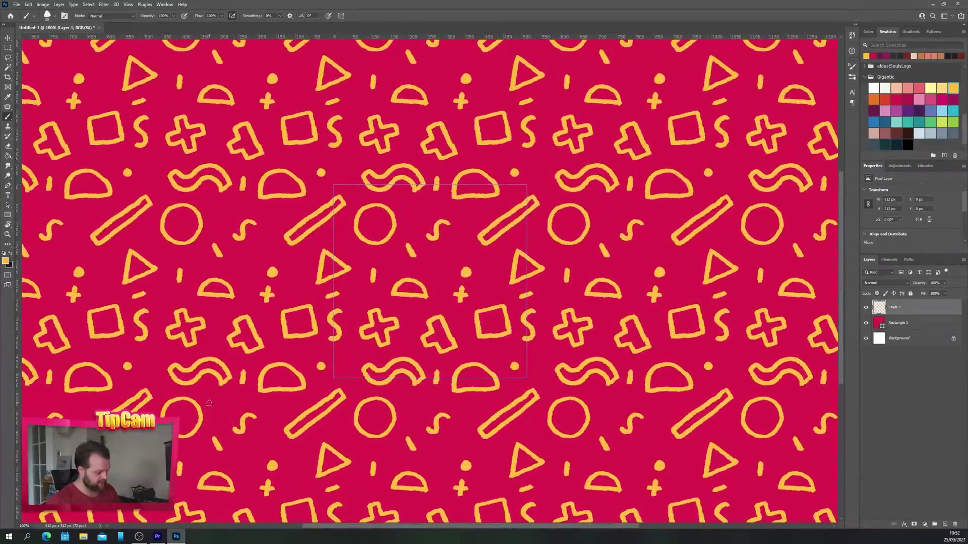
drag(494, 221, 486, 212)
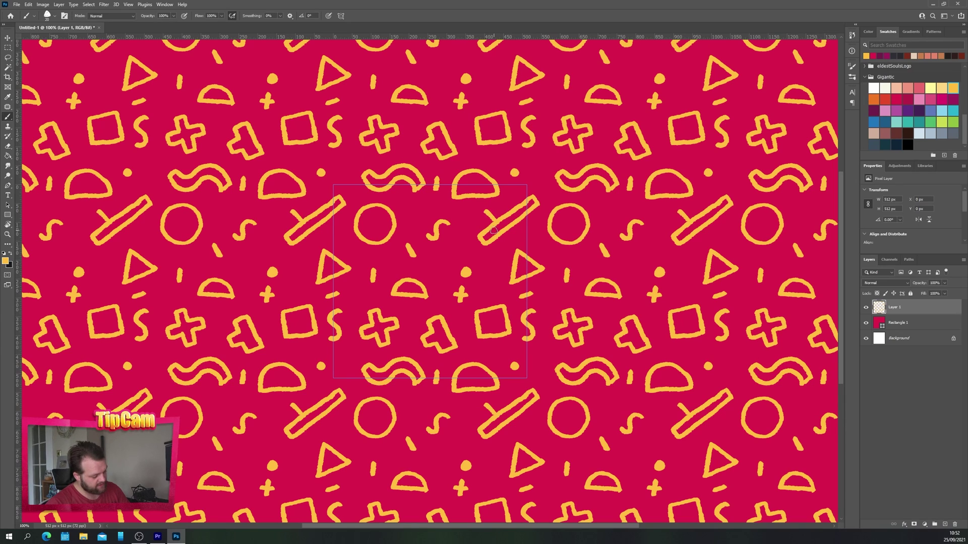
key(ctrl+z)
key(l)
mouse_move(491, 251)
mouse_down()
mouse_move(537, 216)
mouse_move(534, 194)
mouse_move(476, 228)
mouse_move(482, 253)
mouse_up()
key(Delete)
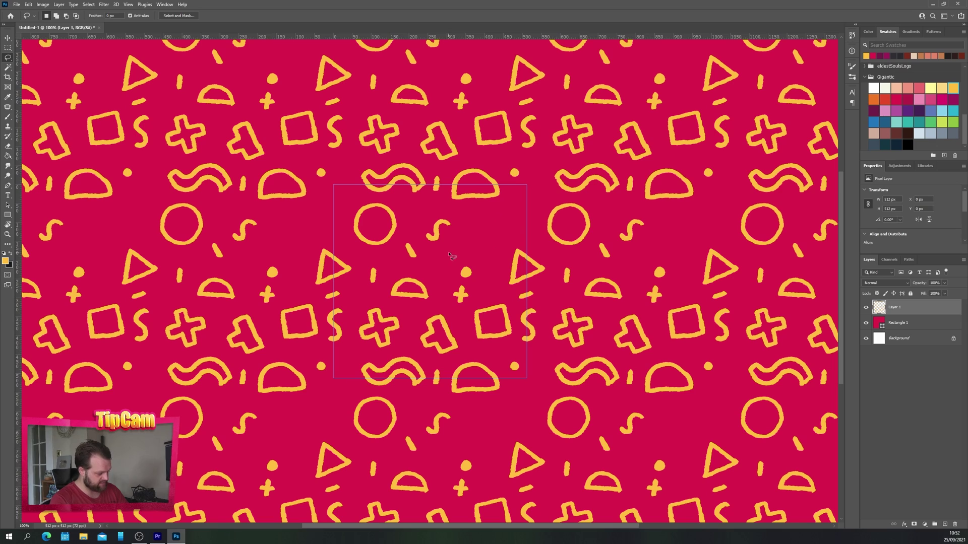
Step: Paint a yellow diamond outline where the stick used to be
key(b)
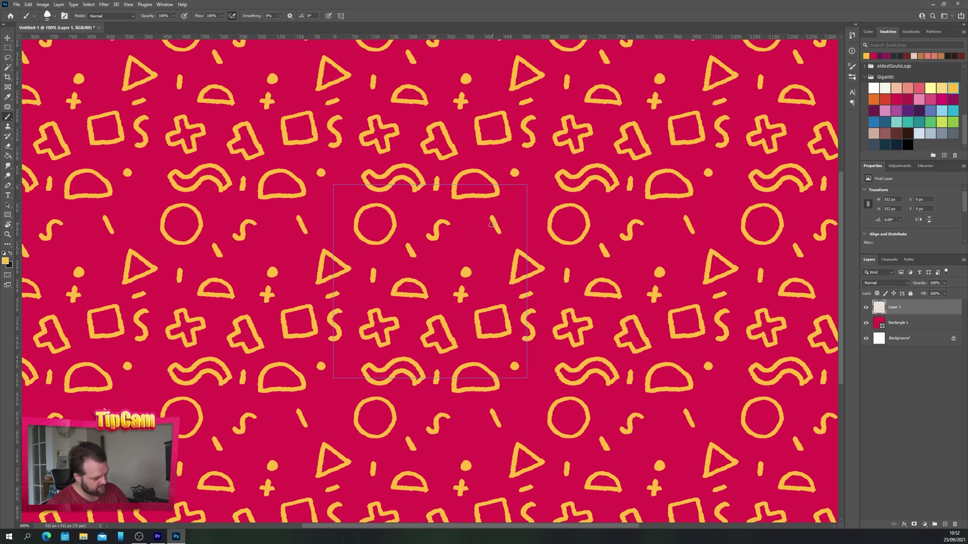
key(ctrl+z)
mouse_move(502, 226)
mouse_down()
mouse_move(492, 209)
mouse_move(477, 222)
mouse_move(487, 244)
mouse_move(532, 196)
mouse_move(534, 212)
mouse_up()
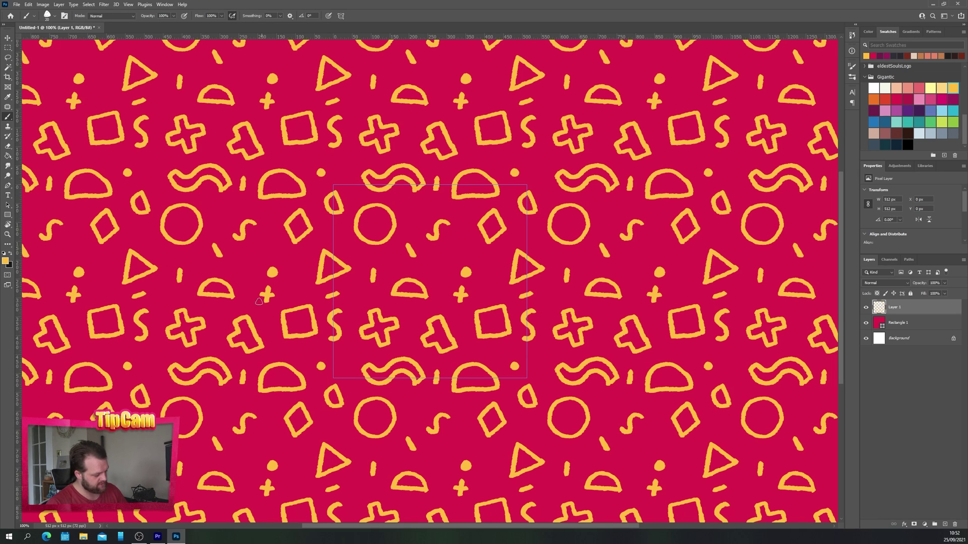
key(ctrl+minus)
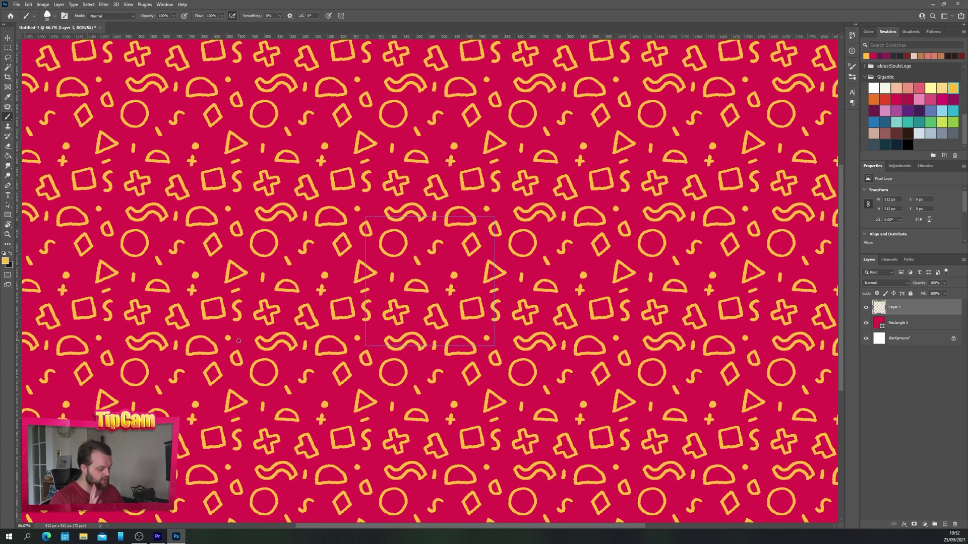
Step: Define the tile as a custom pattern via Edit > Define Pattern, naming it 'ge'
click(28, 5)
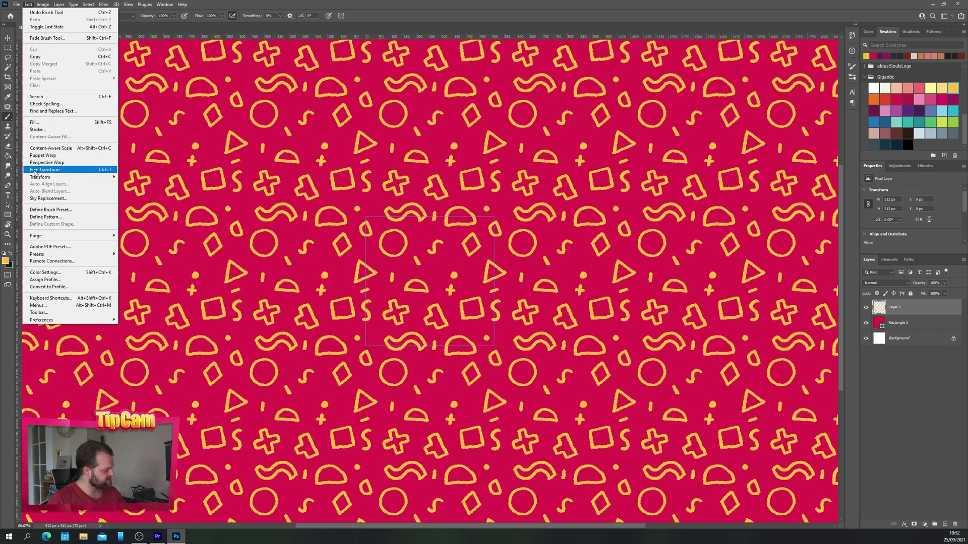
click(45, 217)
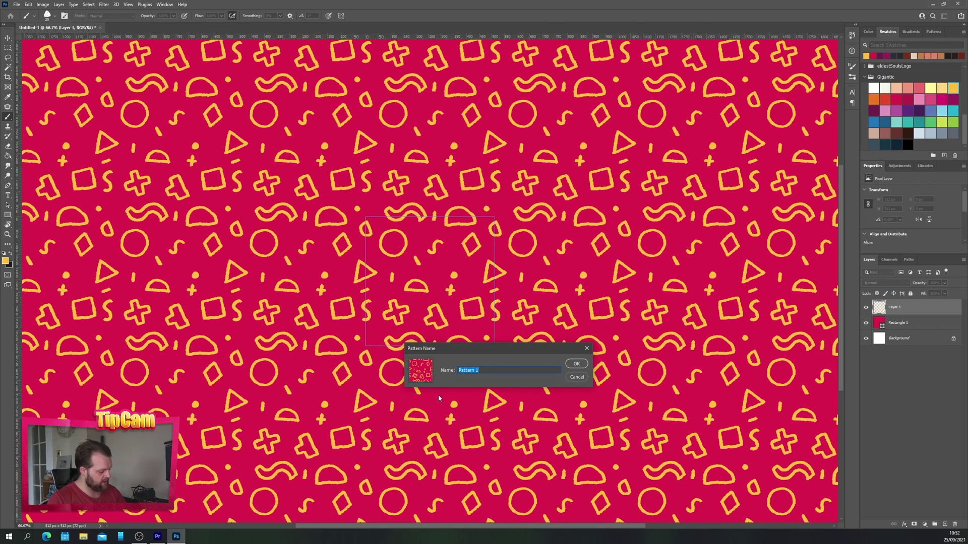
text(geometr)
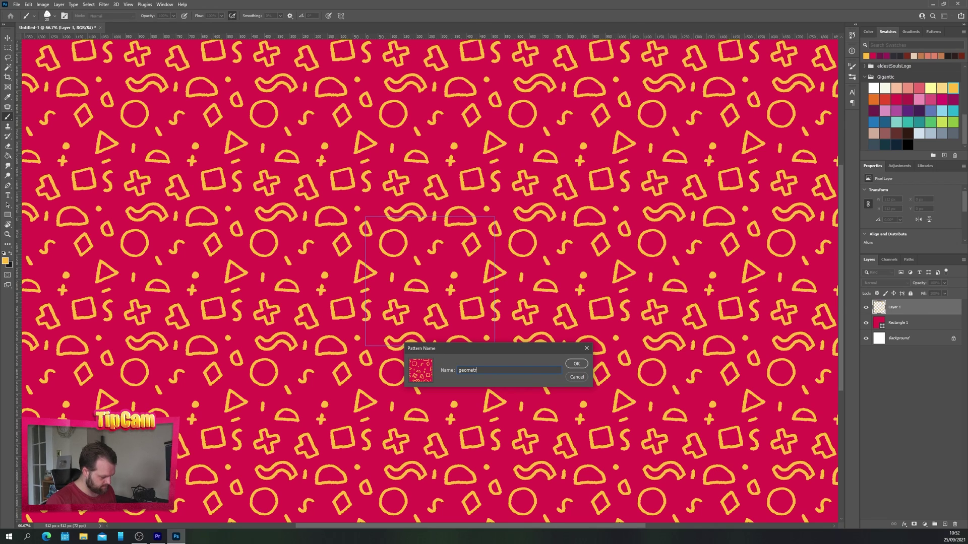
key(Return)
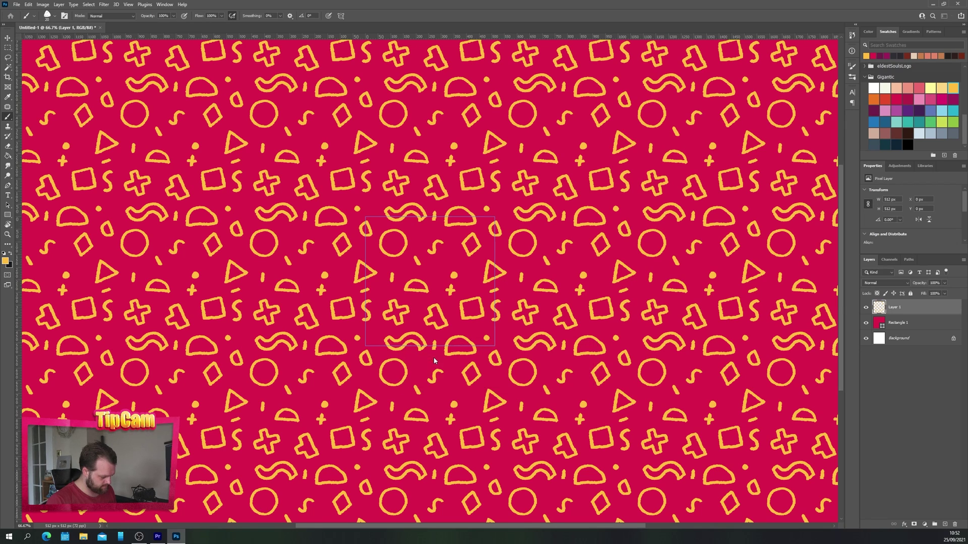
Step: Create a new 3840 × 2160 px document
click(16, 4)
click(20, 13)
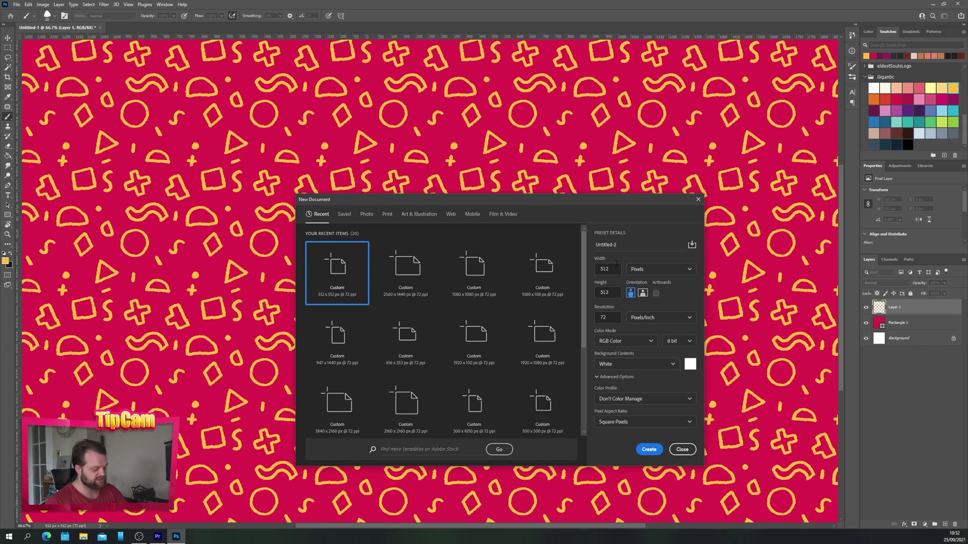
double_click(607, 268)
text(3840)
key(Tab)
key(Tab)
text(21)
key(Return)
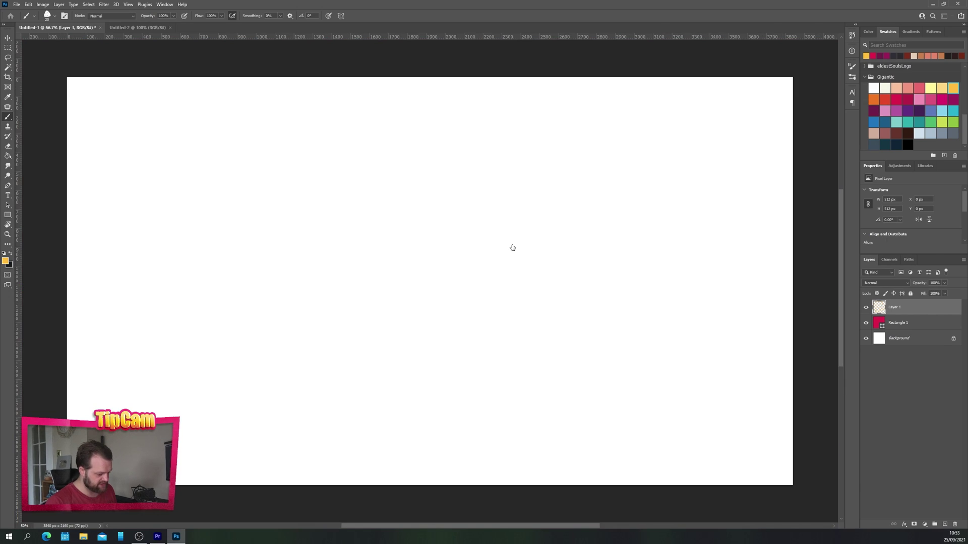
Step: Draw a yellow rectangle covering the whole canvas
key(u)
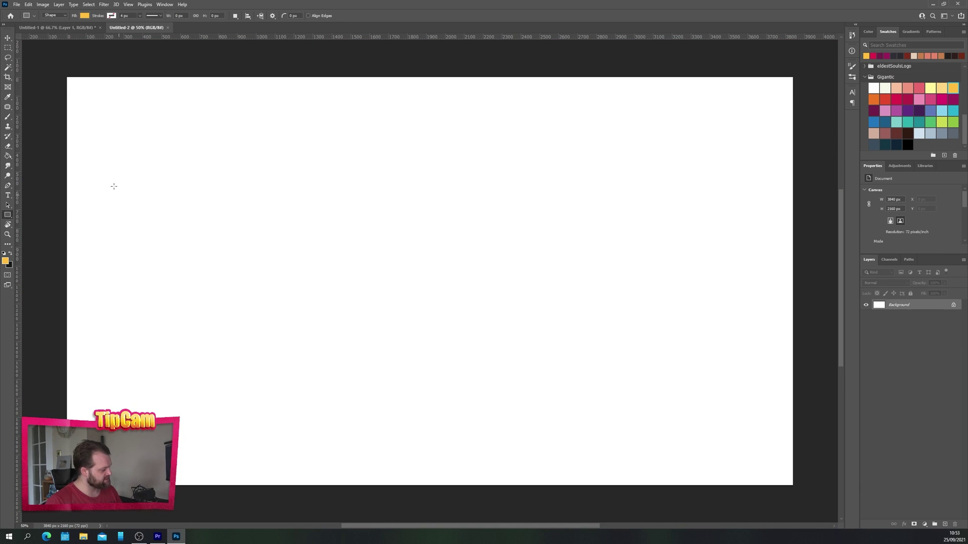
drag(55, 69, 806, 499)
click(904, 524)
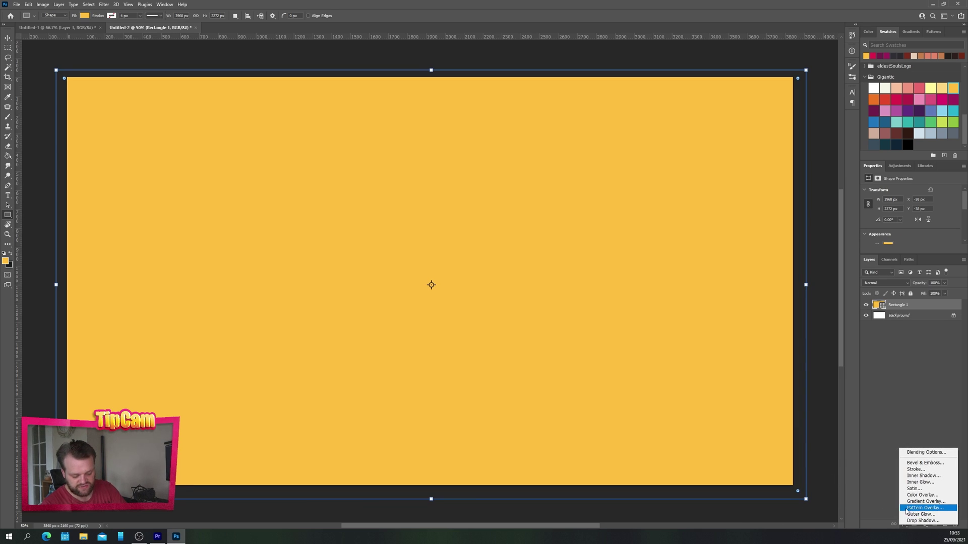
Step: Add a Pattern Overlay to the rectangle using the custom yellow-shapes-on-red pattern
click(906, 508)
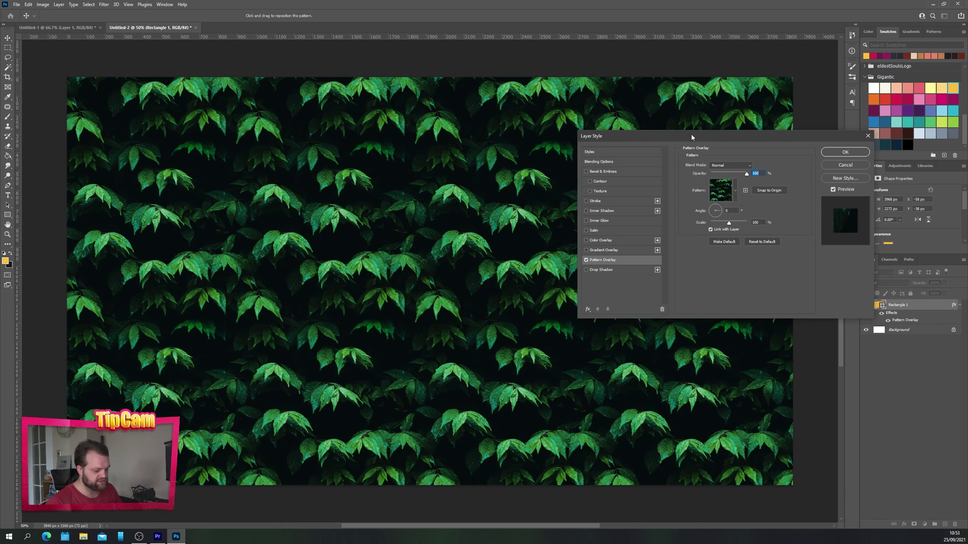
drag(692, 137, 237, 119)
click(281, 174)
drag(300, 215, 296, 231)
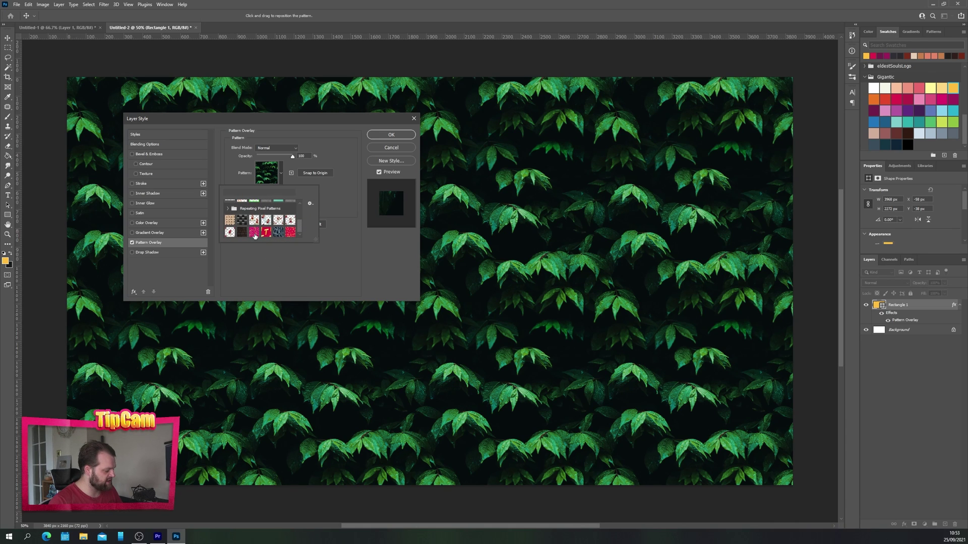
click(254, 233)
click(266, 232)
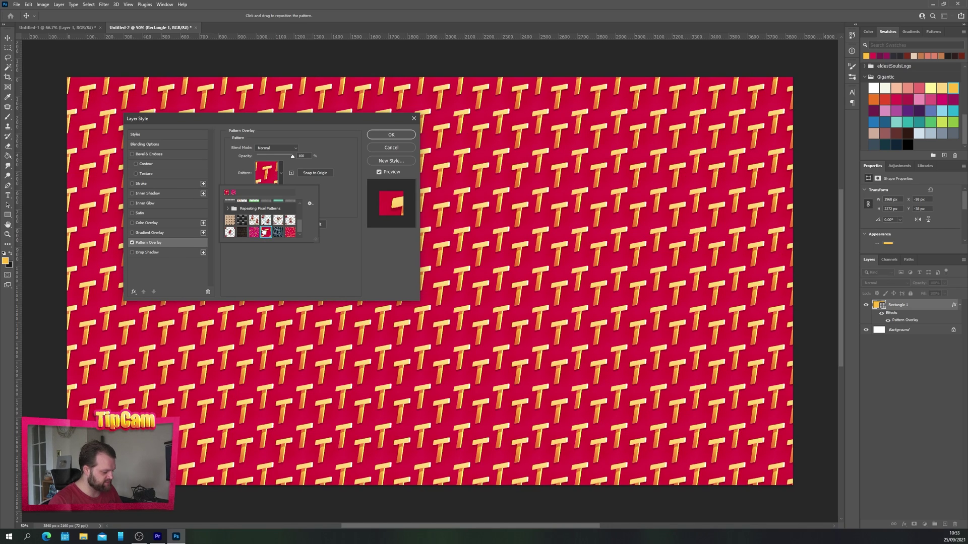
click(278, 233)
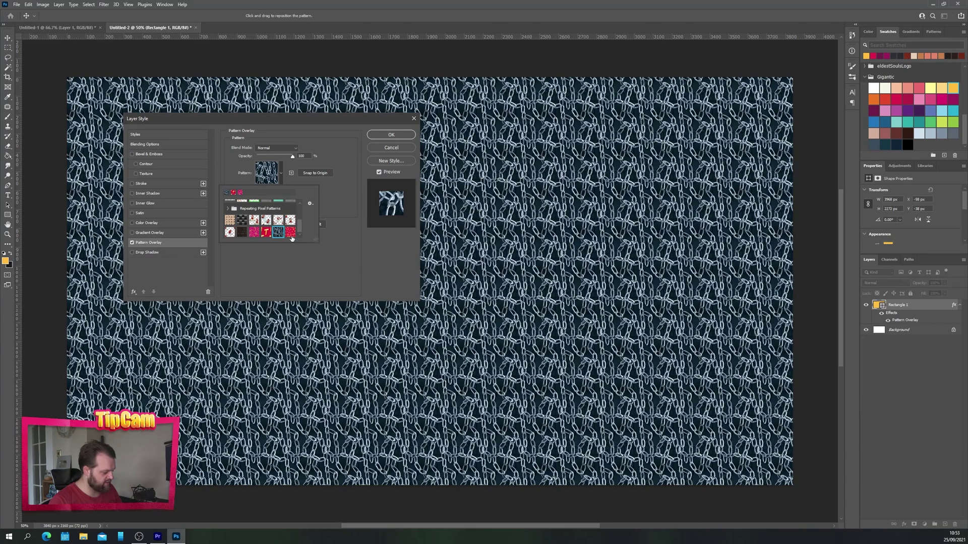
click(290, 233)
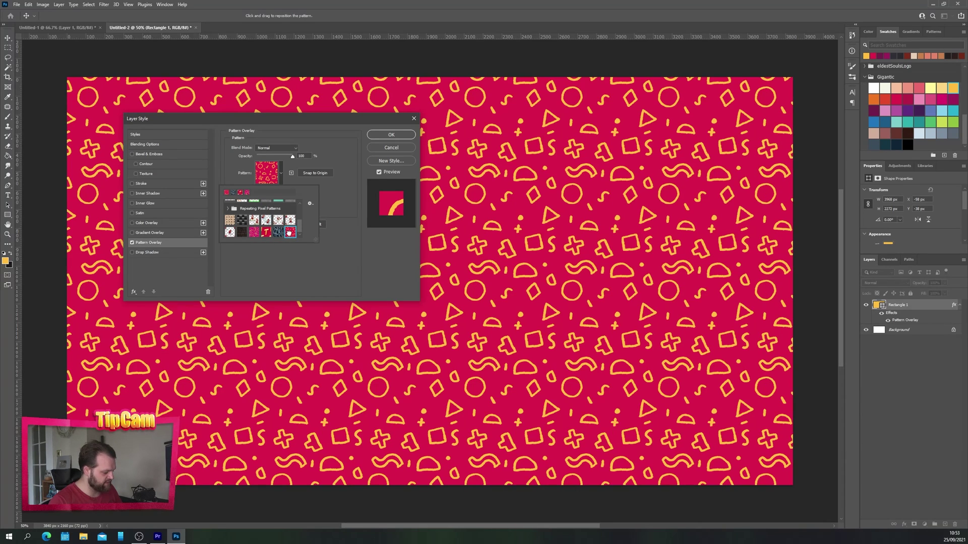
click(339, 263)
Step: Reduce the pattern scale and keep the blend mode at Normal after trying Multiply
drag(273, 205, 267, 209)
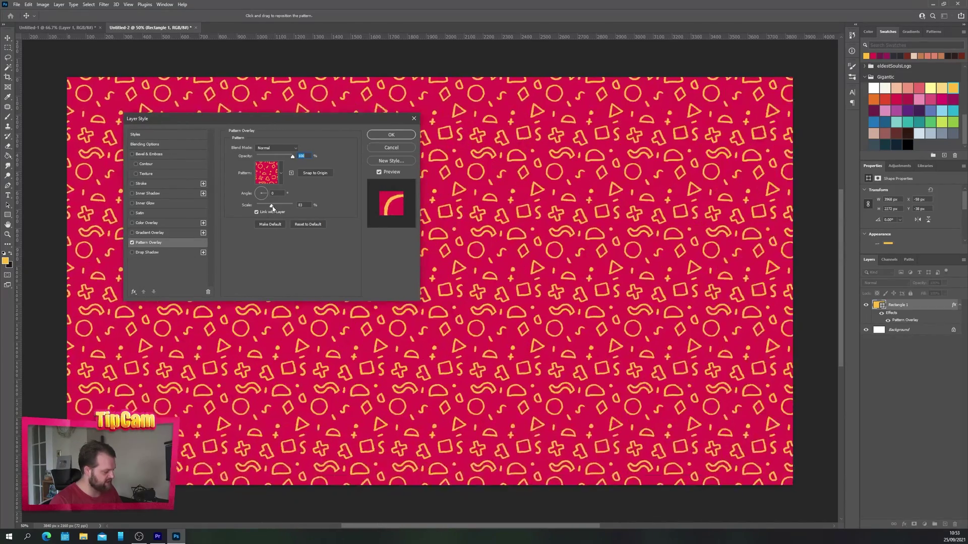
click(276, 147)
click(265, 179)
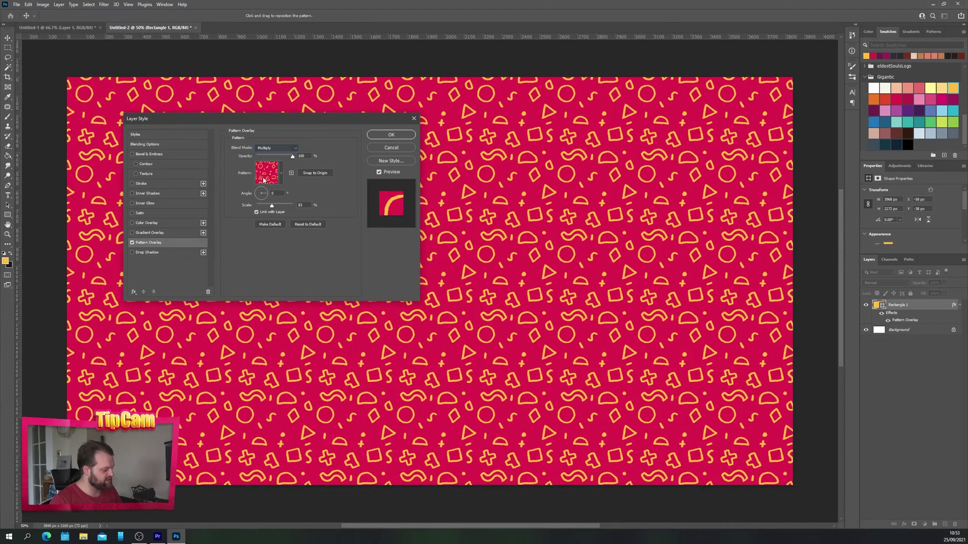
click(266, 148)
click(267, 151)
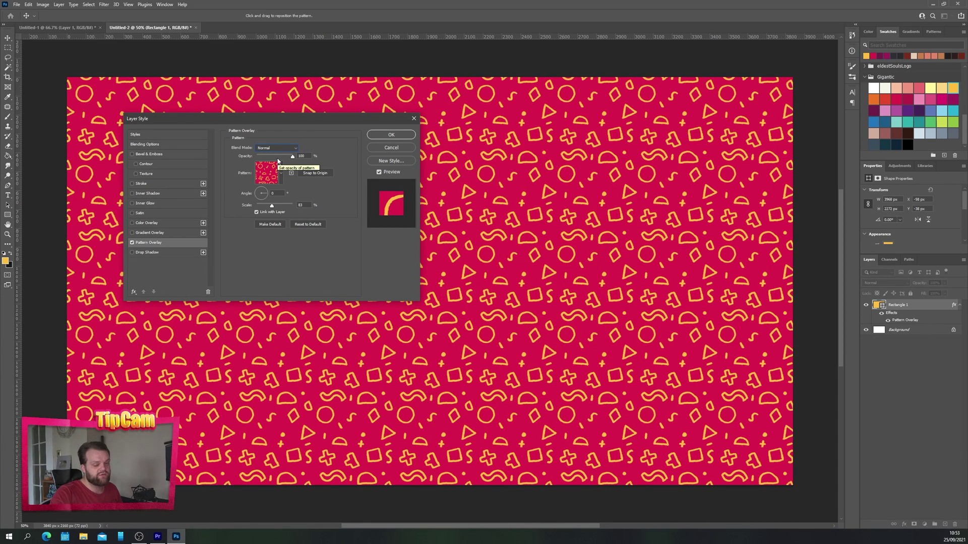
Step: Confirm the Layer Style dialog to commit the Pattern Overlay on Rectangle 1
click(391, 135)
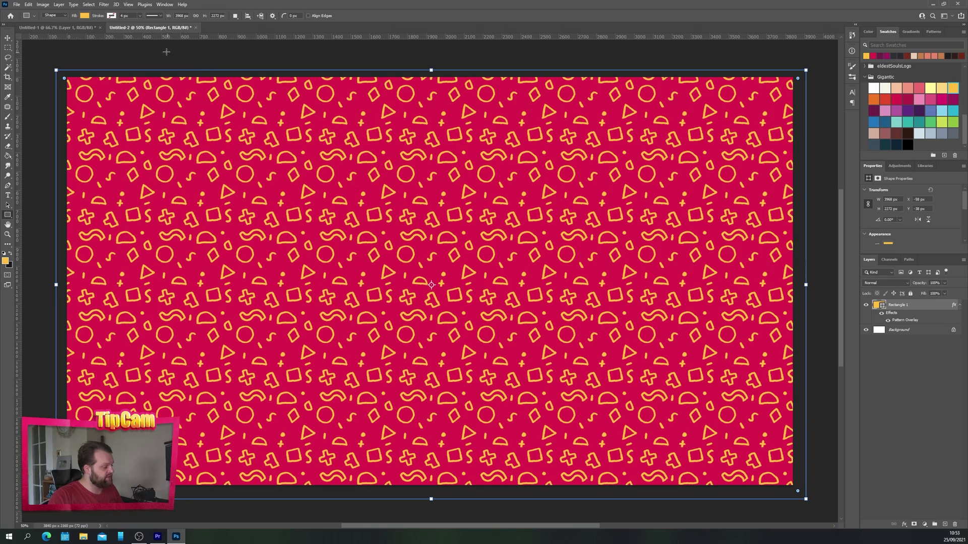